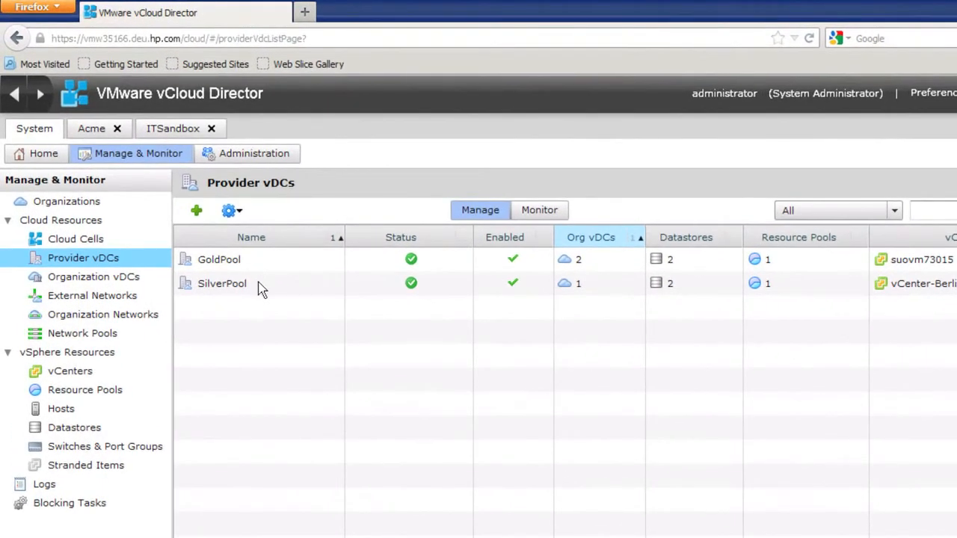
Step: Review the organizations and organization vDCs in vCloud Director, and open the Acme organization
{"action": "left_click", "coordinate": [74, 204]}
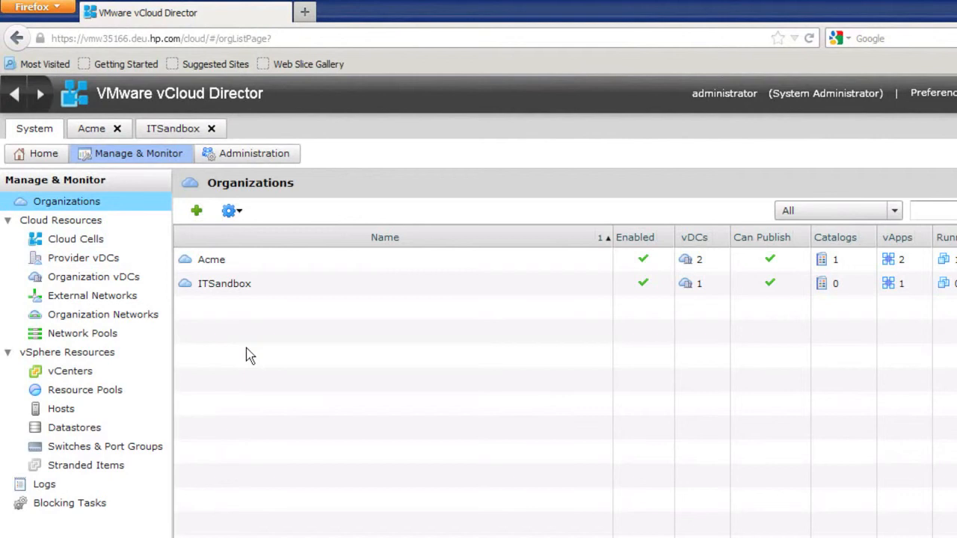
{"action": "left_click", "coordinate": [105, 280]}
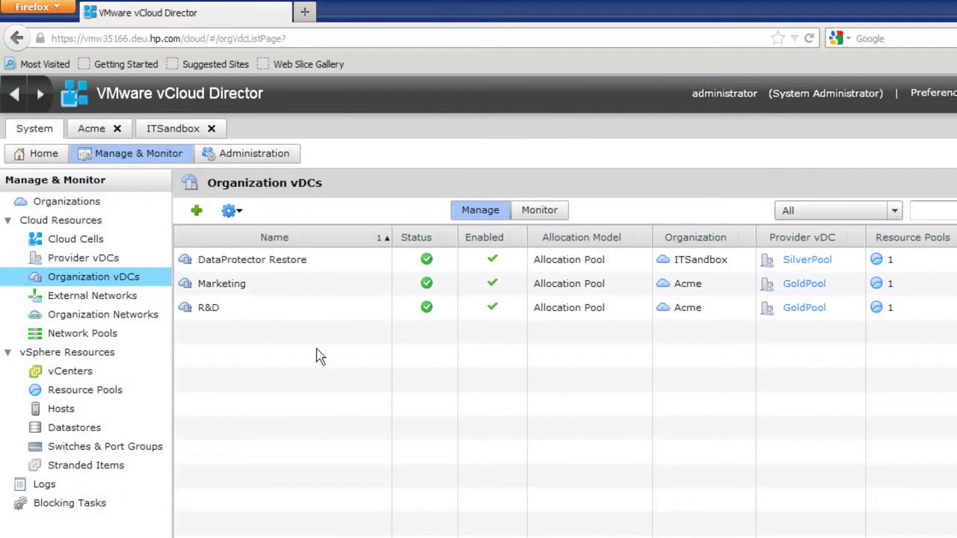
{"action": "left_click", "coordinate": [98, 130]}
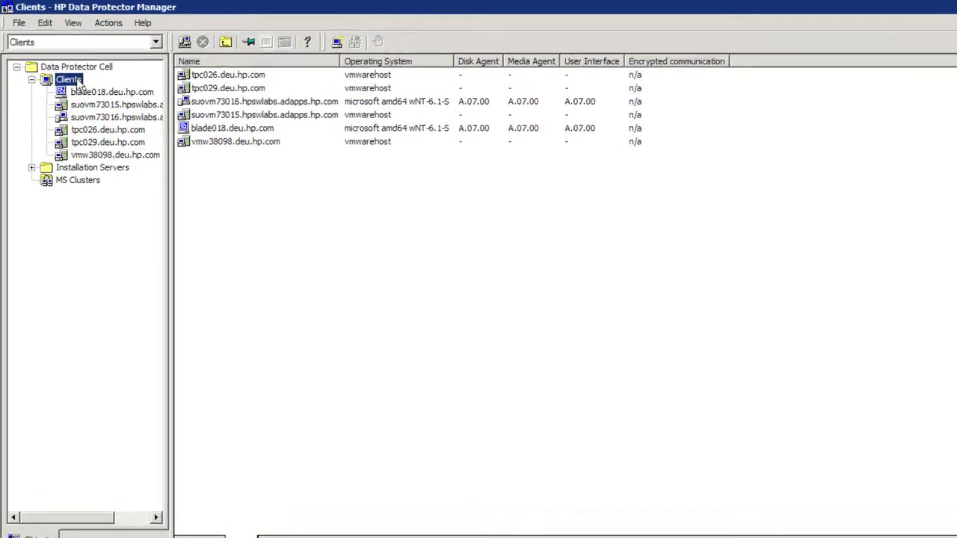
Step: Start importing the client vmw35166.deu.hp.com as type VMware vCloud Director in HP Data Protector Manager
{"action": "right_click", "coordinate": [67, 79]}
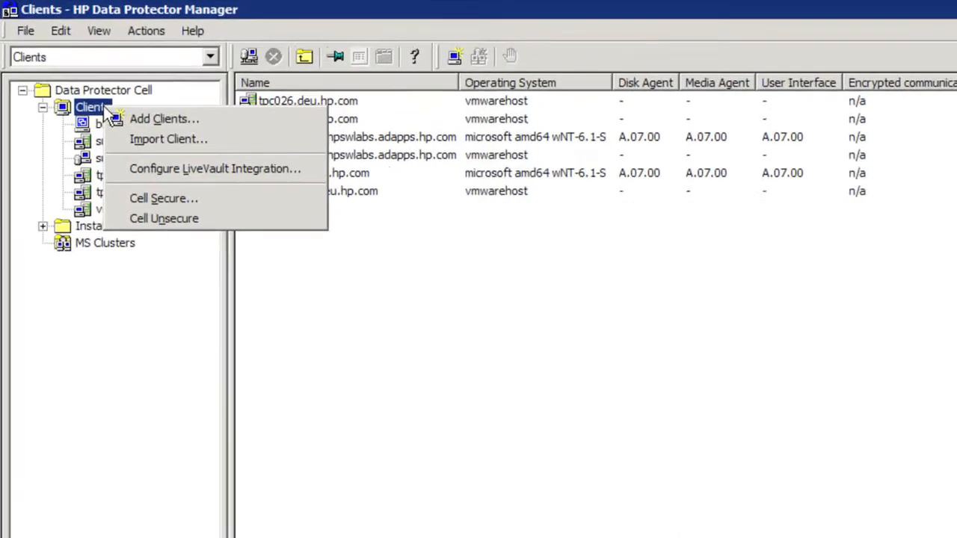
{"action": "left_click", "coordinate": [166, 146]}
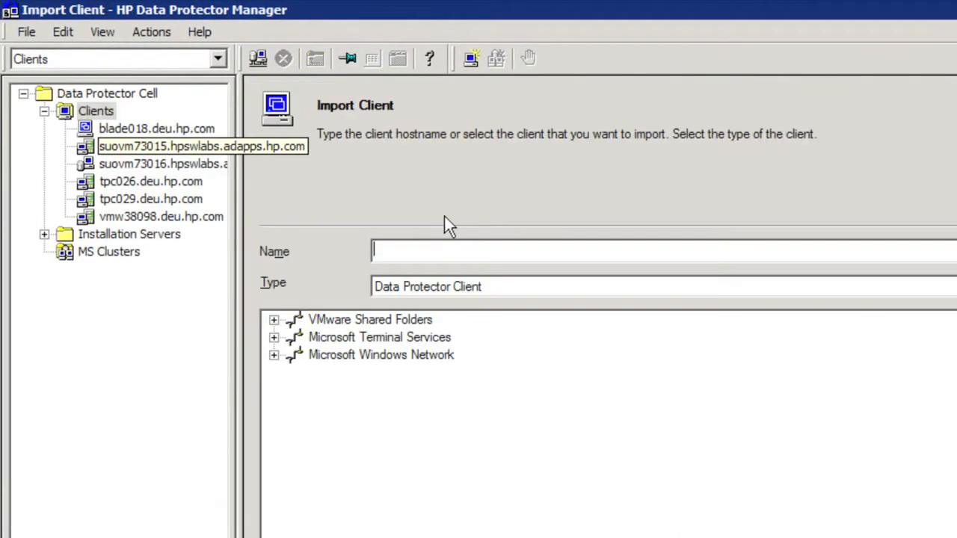
{"action": "left_click", "coordinate": [479, 286]}
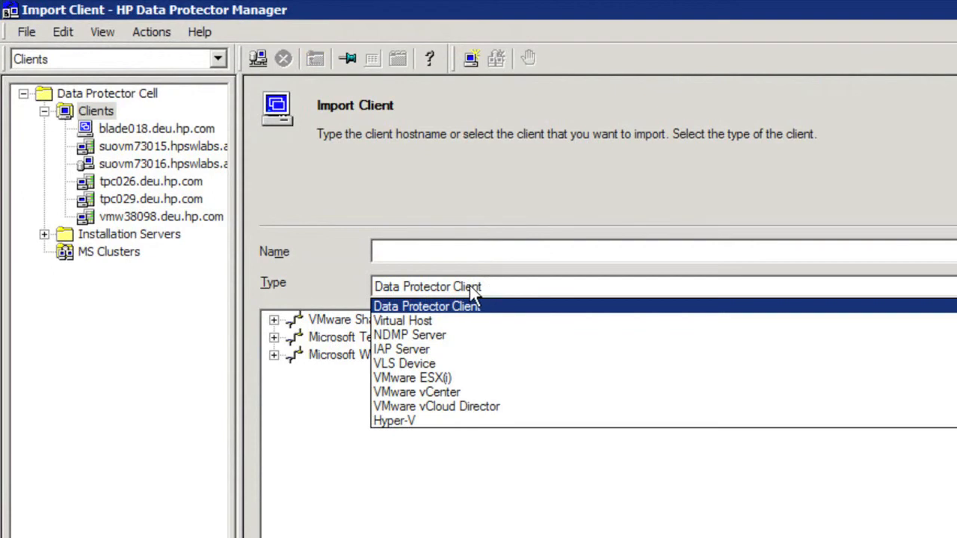
{"action": "left_click", "coordinate": [460, 407]}
{"action": "left_click", "coordinate": [473, 247]}
{"action": "type", "text": "vmw35166"}
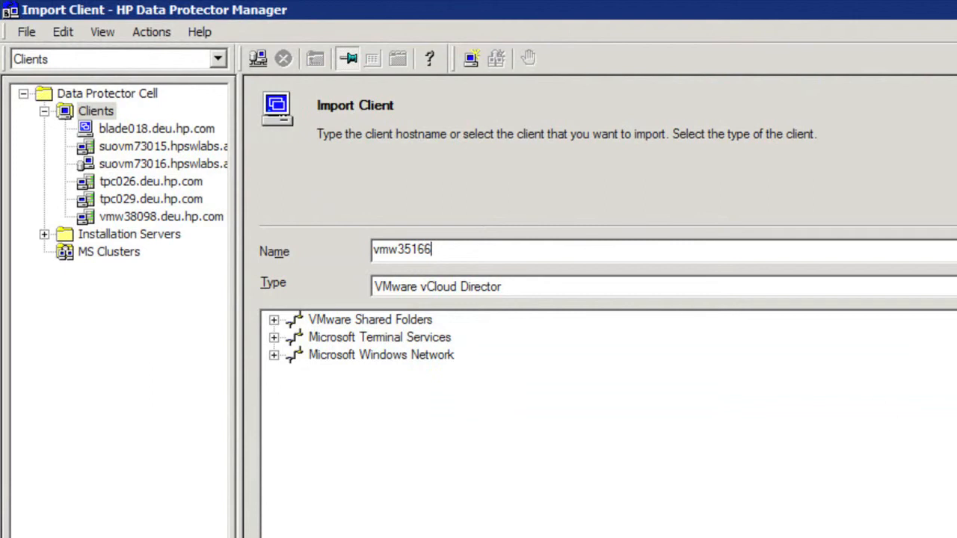
Step: Proceed to the vCloud Director import credentials and enter the administrator account's password
{"action": "key", "text": "Return"}
{"action": "left_click", "coordinate": [810, 359]}
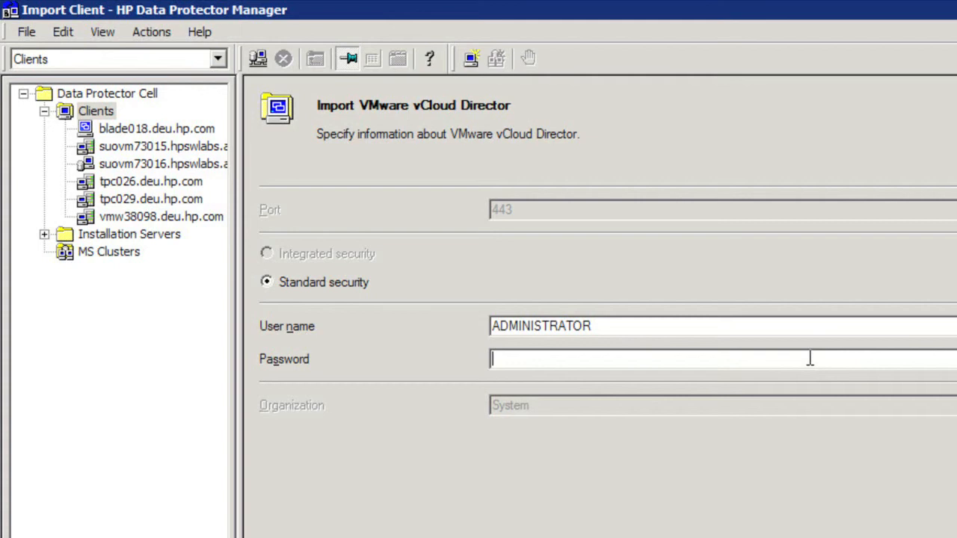
{"action": "type", "text": "••••••••"}
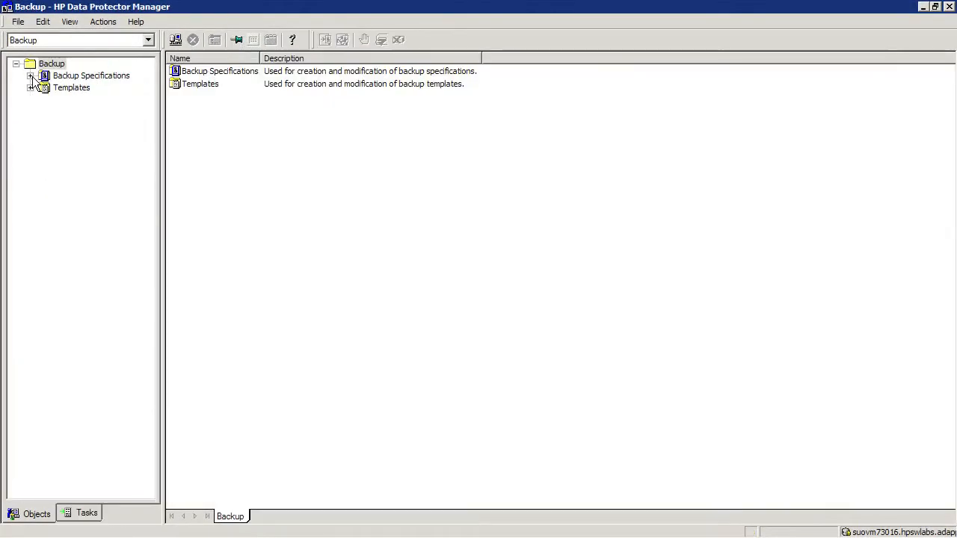
Step: Add a new backup to the Demos group of backup specifications using the Blank Virtual Environment template
{"action": "left_click", "coordinate": [30, 76]}
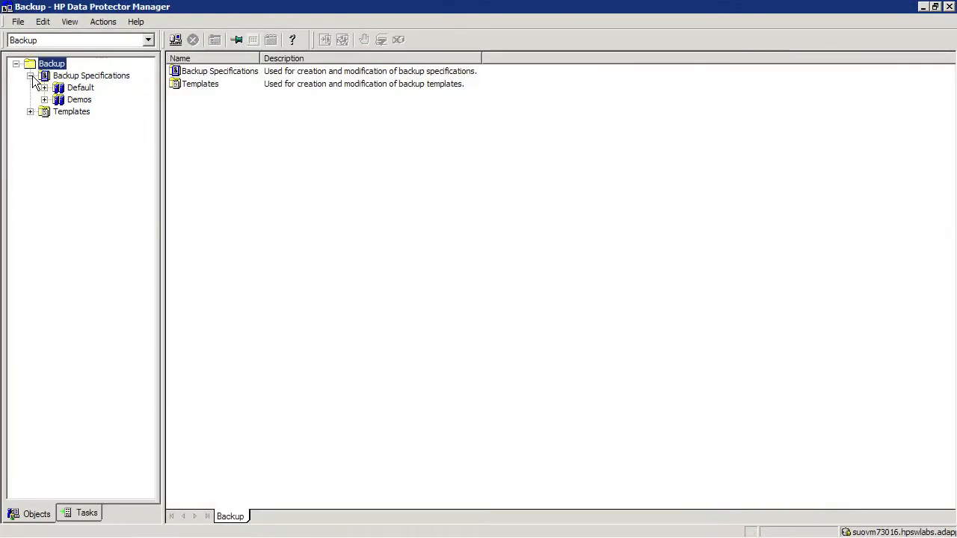
{"action": "left_click", "coordinate": [44, 100]}
{"action": "right_click", "coordinate": [82, 101]}
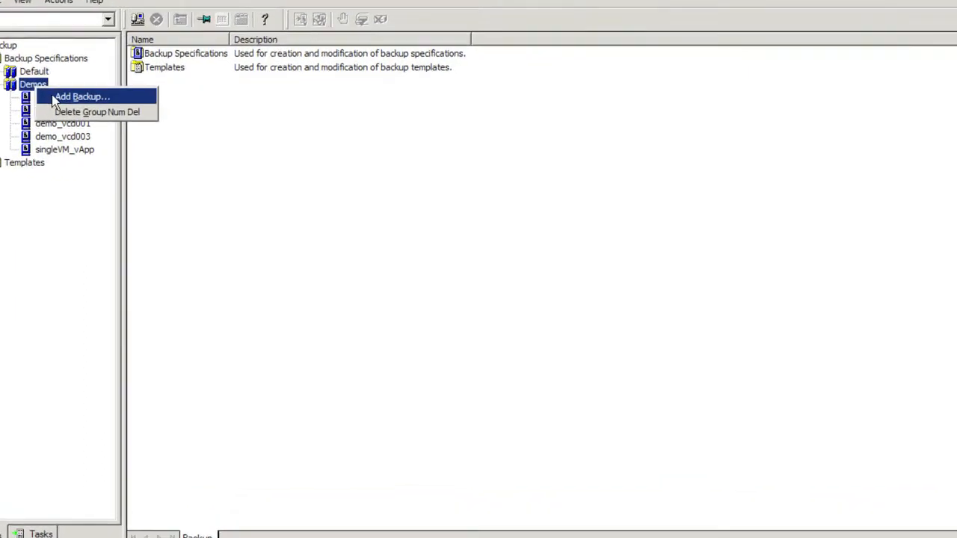
{"action": "left_click", "coordinate": [56, 100]}
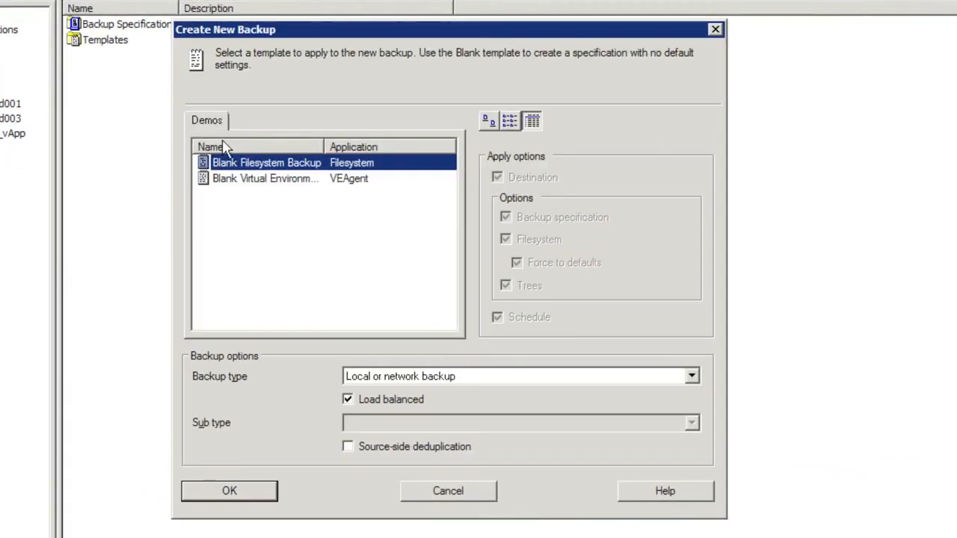
{"action": "left_click", "coordinate": [264, 180]}
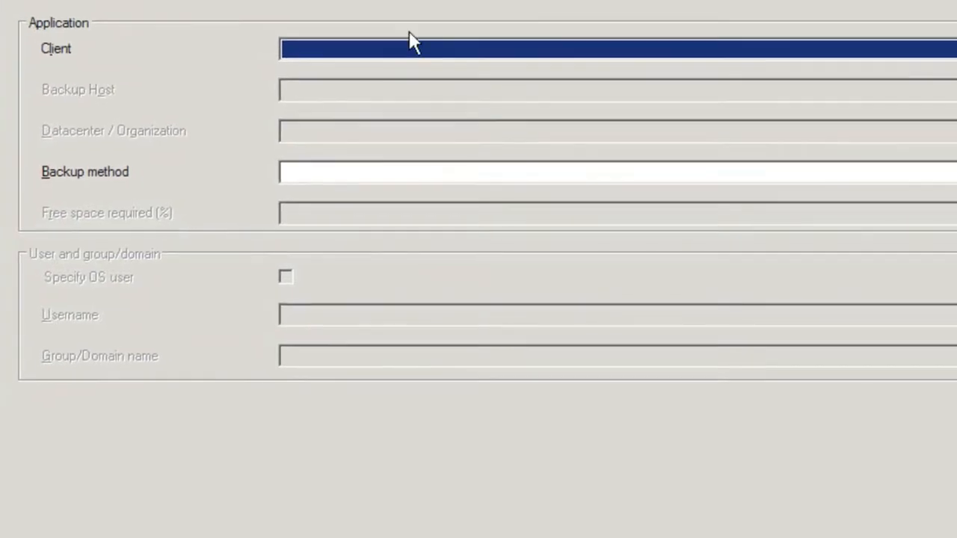
Step: Set the backup's client to vmw35166.deu.hp.com (VMware vCloud Director), backup host to suovm73016.hpswlabs.adapps.hp.com and organization to All Organizations
{"action": "left_click", "coordinate": [503, 53]}
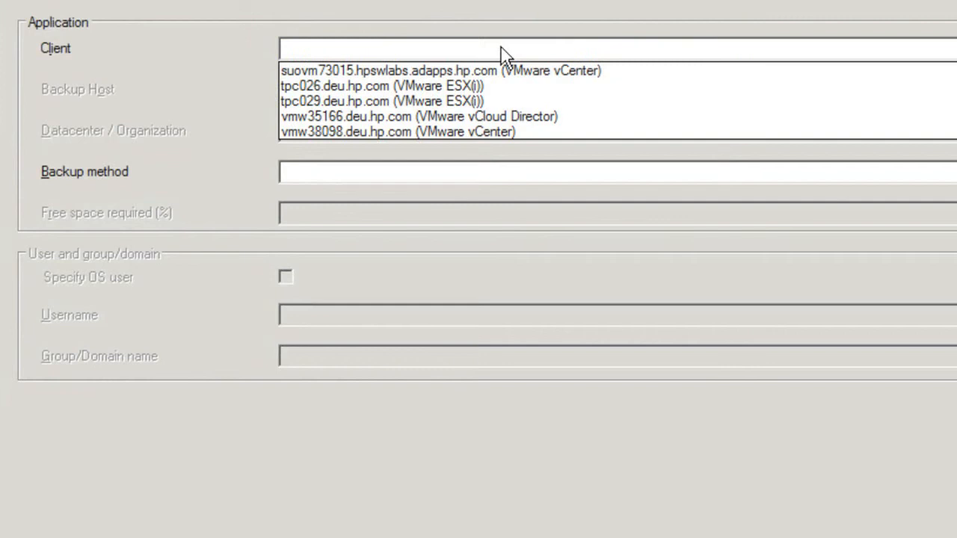
{"action": "left_click", "coordinate": [444, 118]}
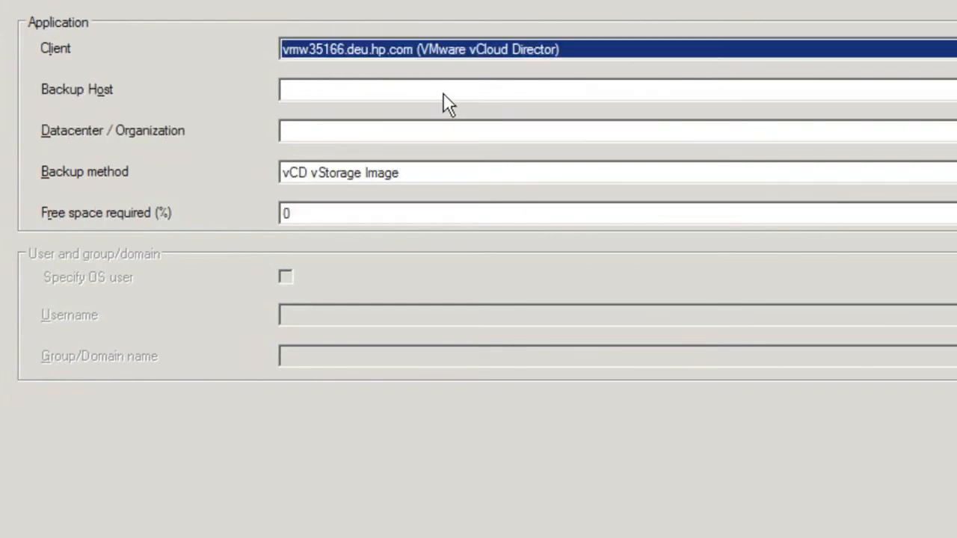
{"action": "left_click", "coordinate": [446, 95]}
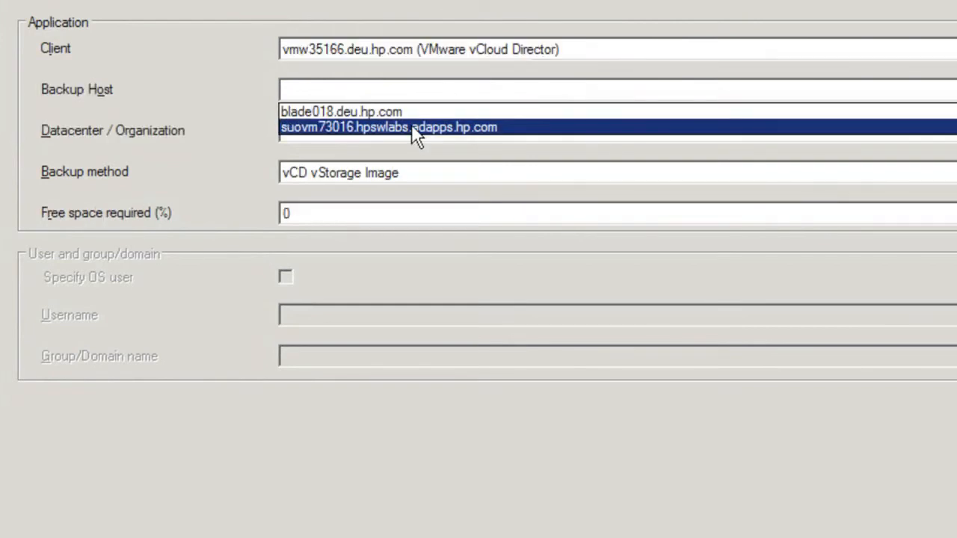
{"action": "left_click", "coordinate": [412, 127]}
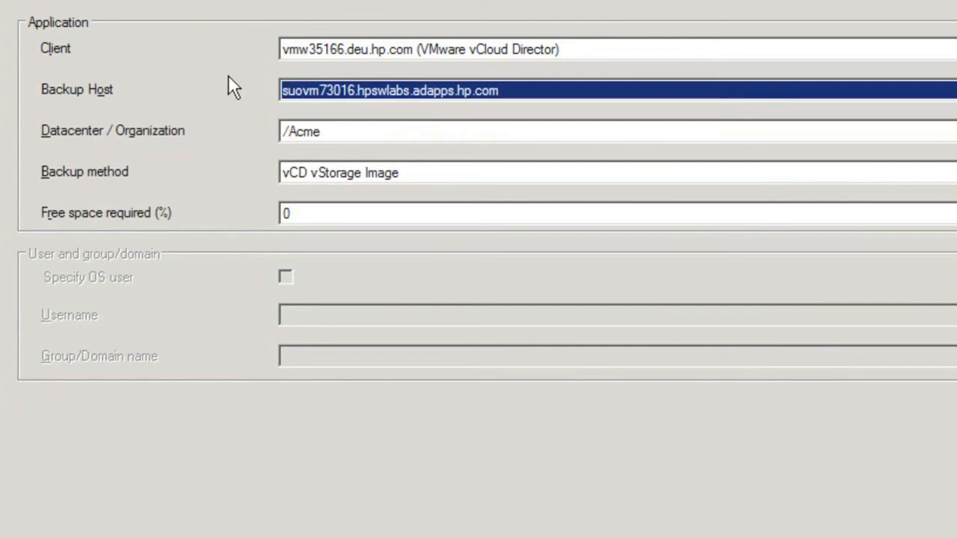
{"action": "left_click", "coordinate": [376, 133]}
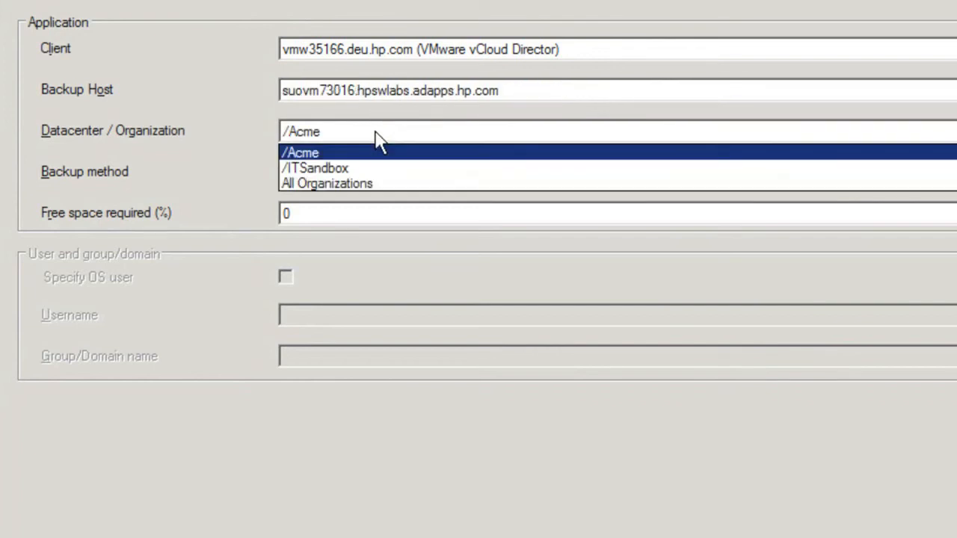
{"action": "left_click", "coordinate": [374, 183]}
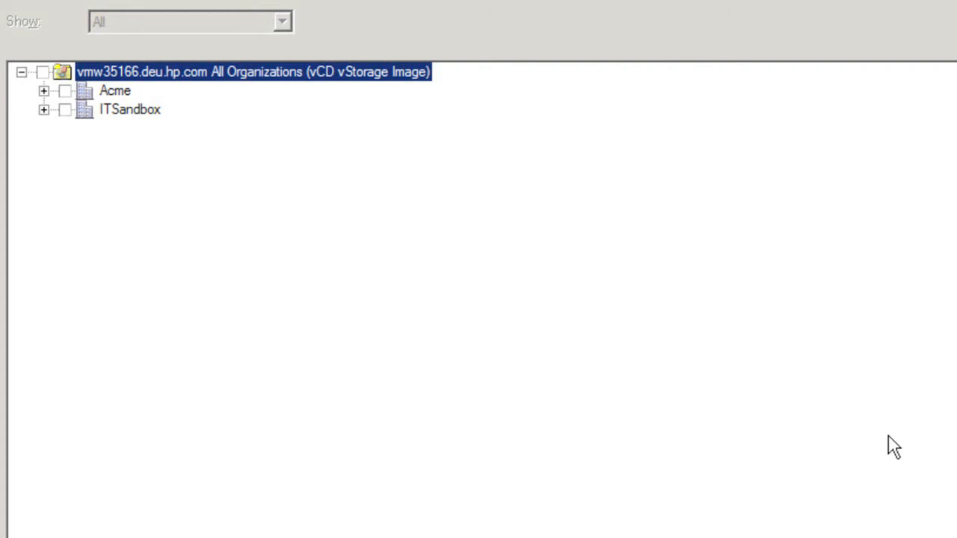
Step: Expand the ITSandbox and Acme organizations in the backup source tree, including Acme's Marketing and R&D vDCs
{"action": "left_click", "coordinate": [43, 110]}
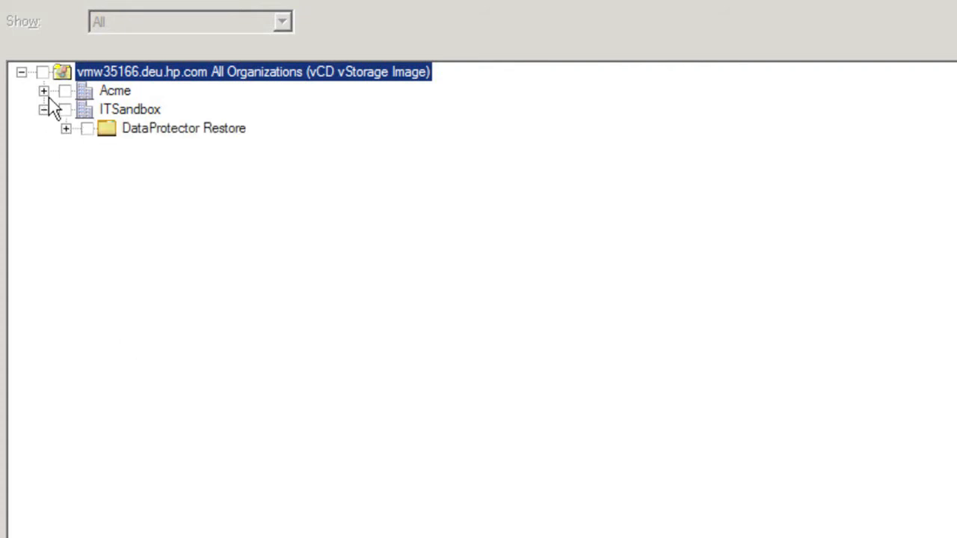
{"action": "left_click", "coordinate": [44, 92]}
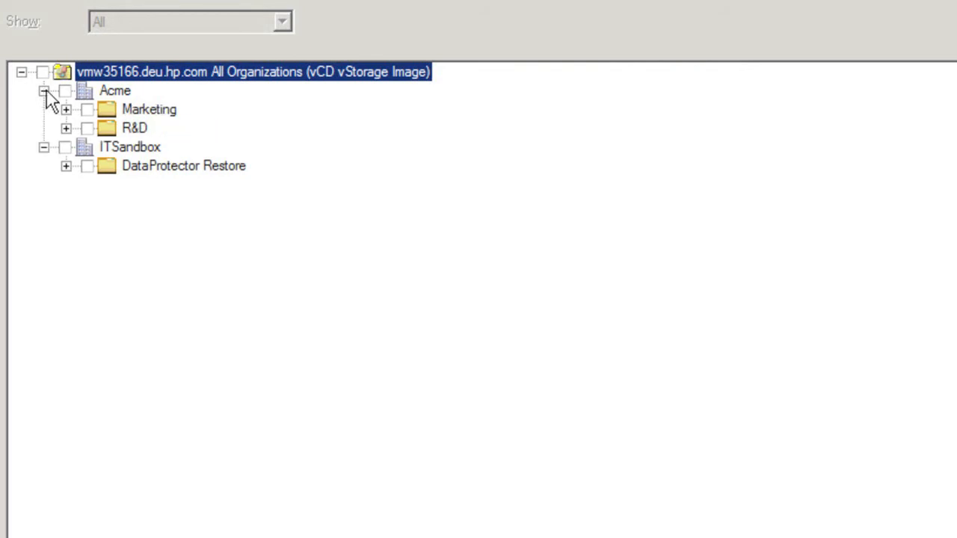
{"action": "left_click", "coordinate": [66, 109]}
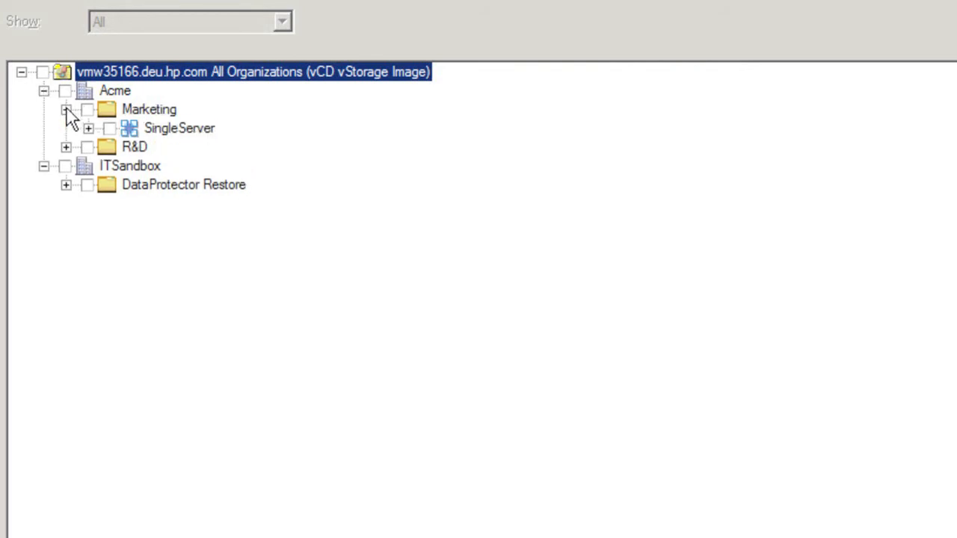
{"action": "left_click", "coordinate": [66, 147]}
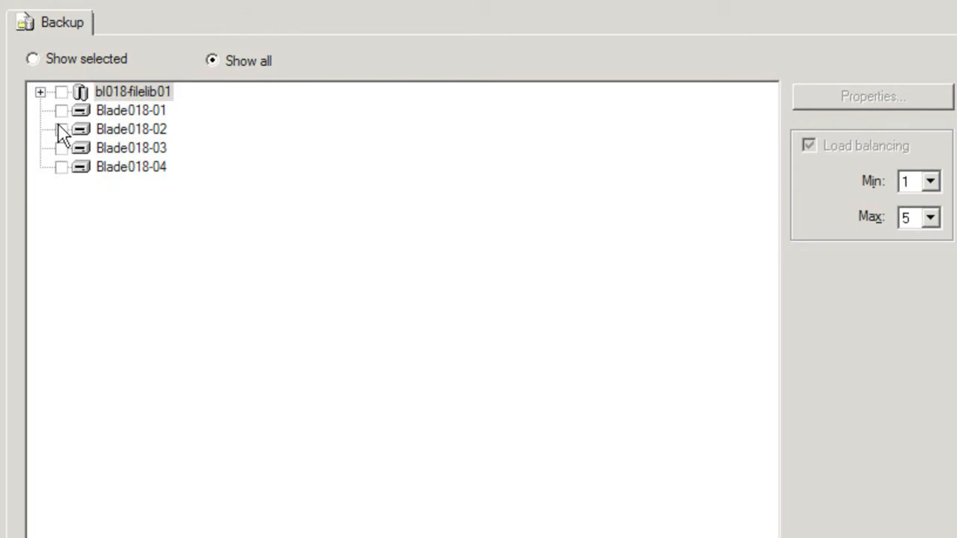
Step: Choose bl018-filelib01 as the backup device and run a Full backup with High network load
{"action": "left_click", "coordinate": [61, 92]}
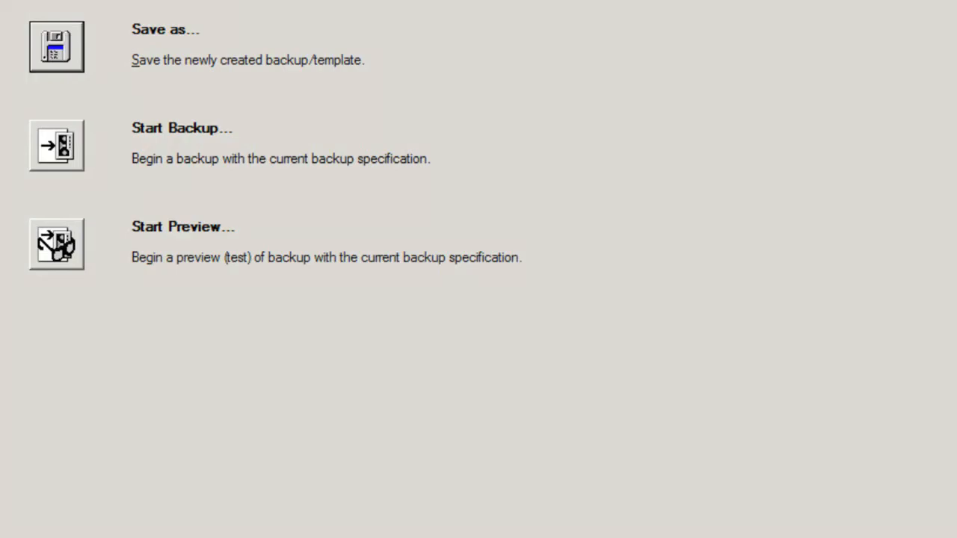
{"action": "left_click", "coordinate": [65, 145]}
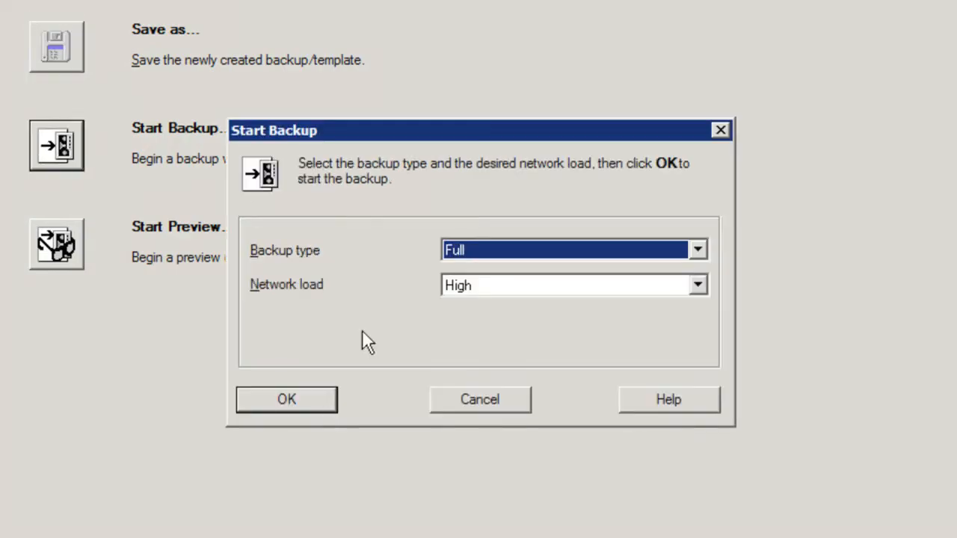
{"action": "left_click", "coordinate": [322, 402]}
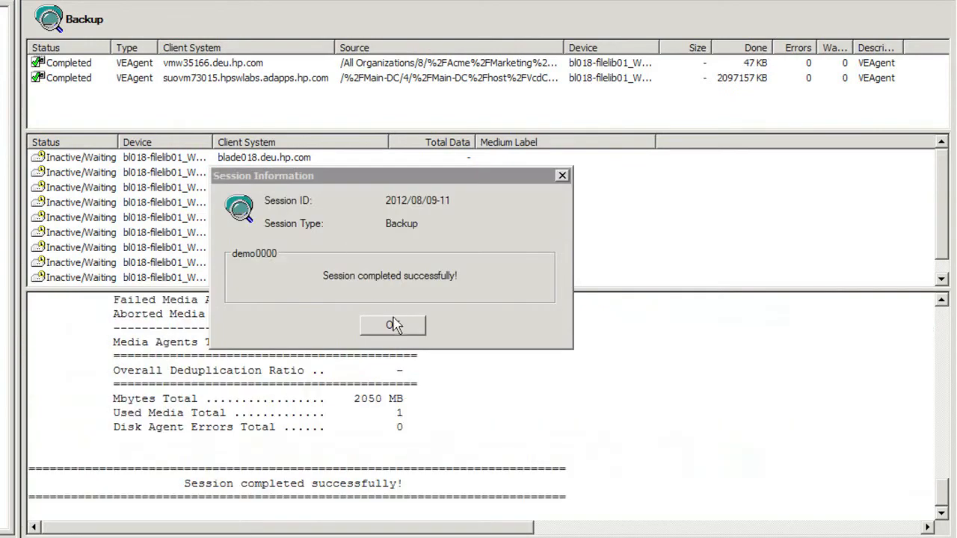
{"action": "left_click", "coordinate": [393, 323]}
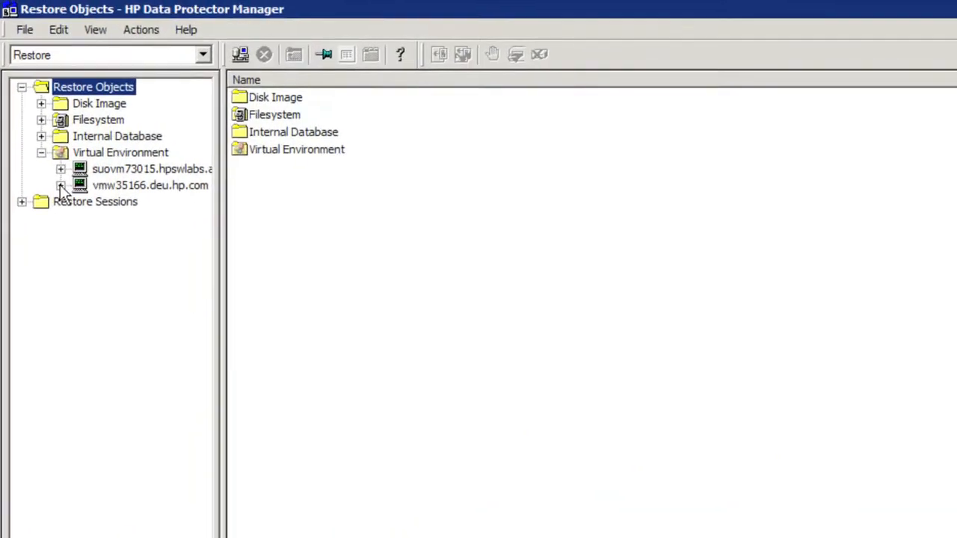
Step: Select the SingleServer vApp of vmw35166.deu.hp.com as restore source, with the session span starting at 8/9/2012 6:50:50 PM full
{"action": "left_click", "coordinate": [61, 188]}
{"action": "left_click", "coordinate": [133, 206]}
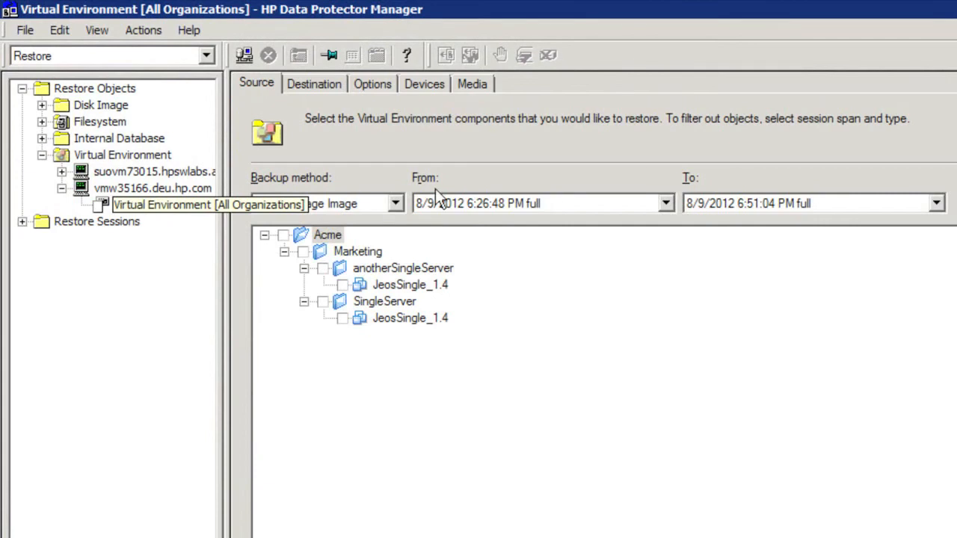
{"action": "left_click", "coordinate": [499, 205]}
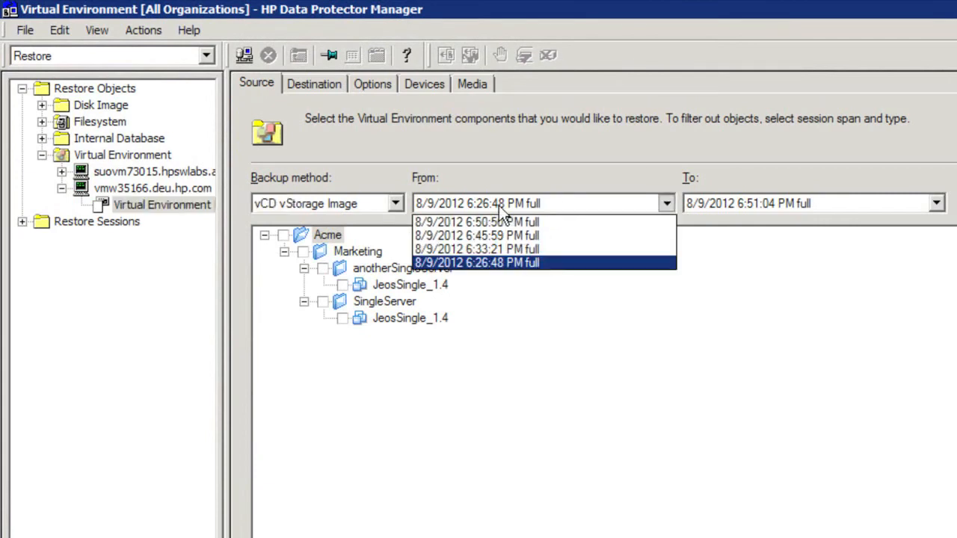
{"action": "left_click", "coordinate": [499, 219]}
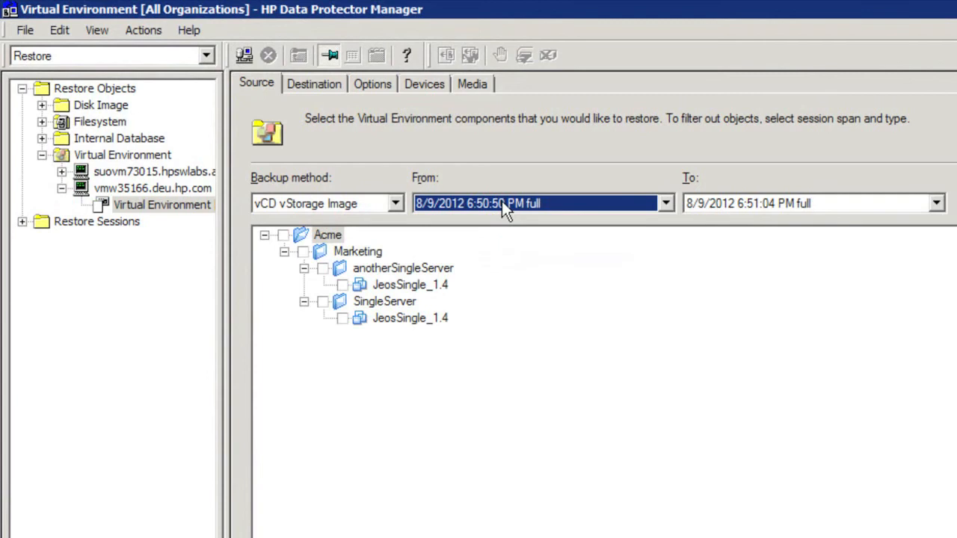
{"action": "left_click", "coordinate": [322, 301]}
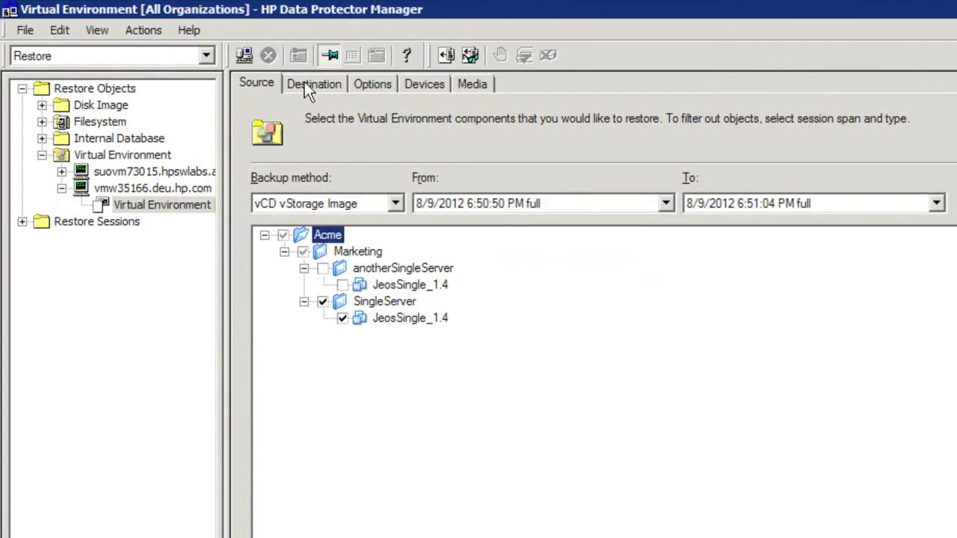
Step: Set the restore destination to organization /ITSandbox with vDatacenter DataProtector Restore, and start the restore session
{"action": "left_click", "coordinate": [309, 84]}
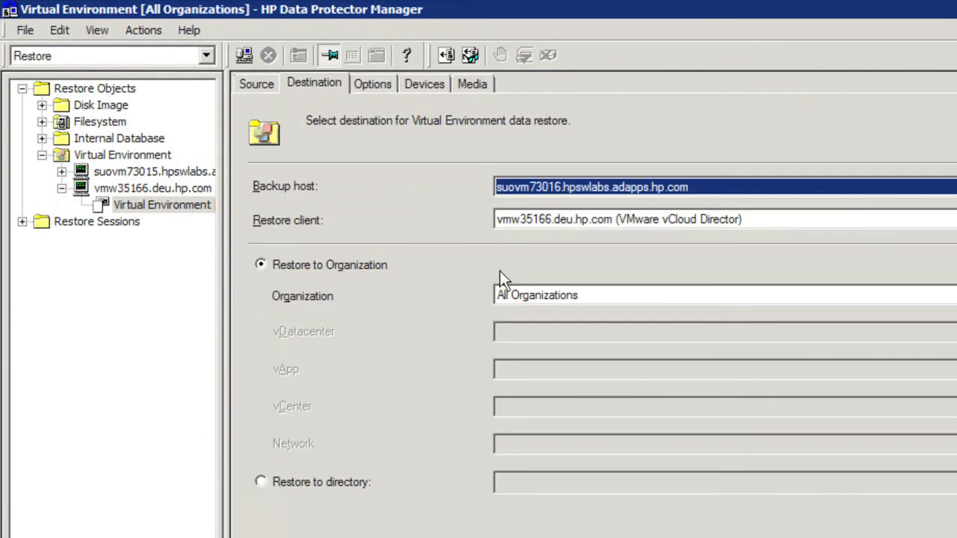
{"action": "left_click", "coordinate": [527, 295]}
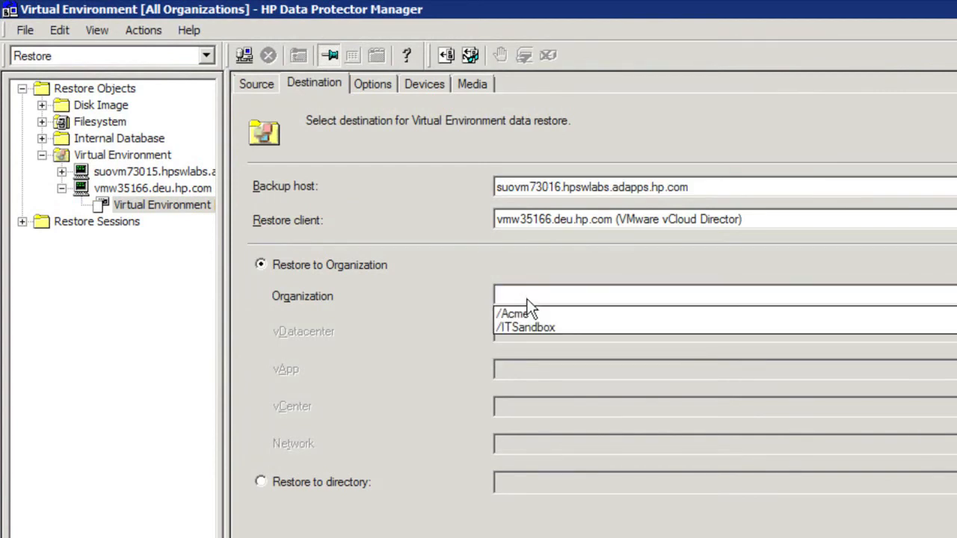
{"action": "left_click", "coordinate": [537, 324]}
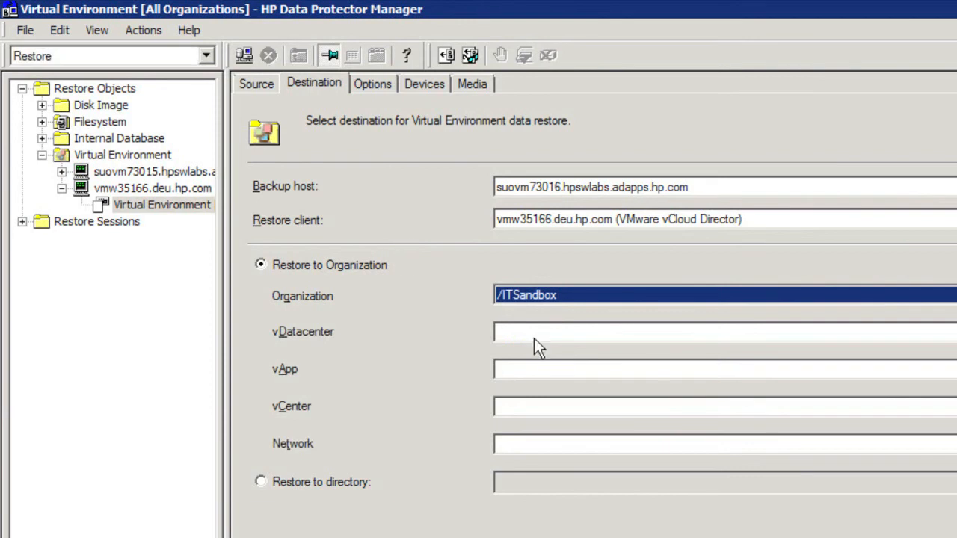
{"action": "left_click", "coordinate": [548, 331]}
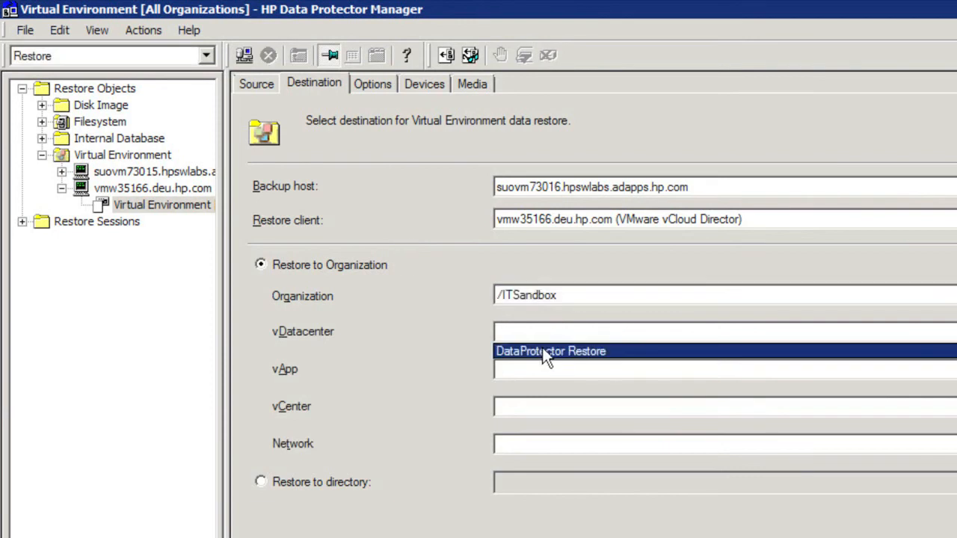
{"action": "left_click", "coordinate": [543, 351]}
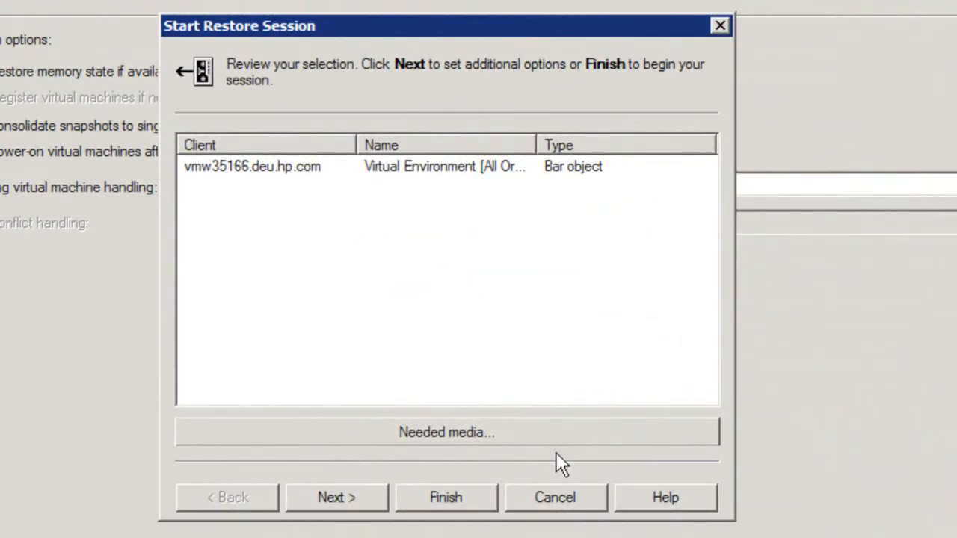
{"action": "left_click", "coordinate": [471, 490]}
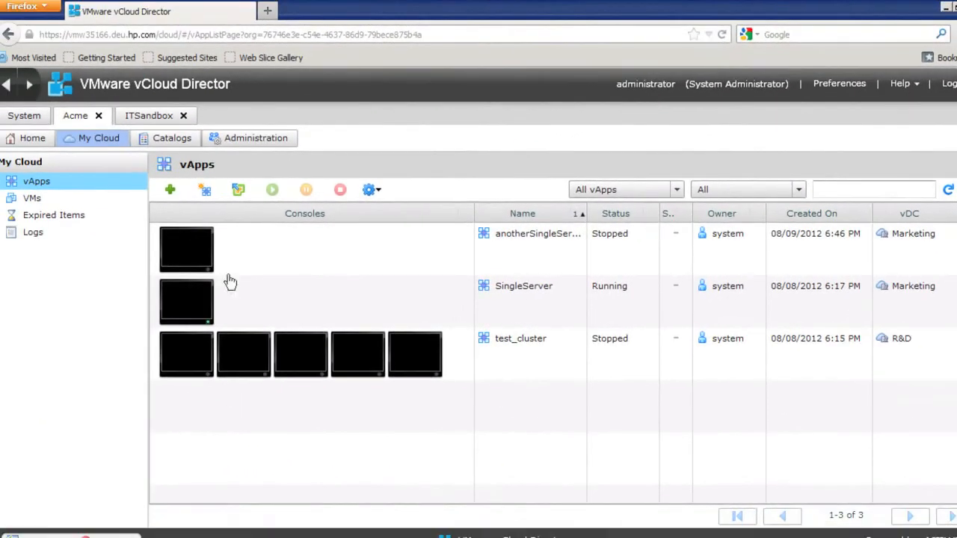
Step: Check the refreshed vApp list of the ITSandbox organization in vCloud Director
{"action": "left_click", "coordinate": [142, 120]}
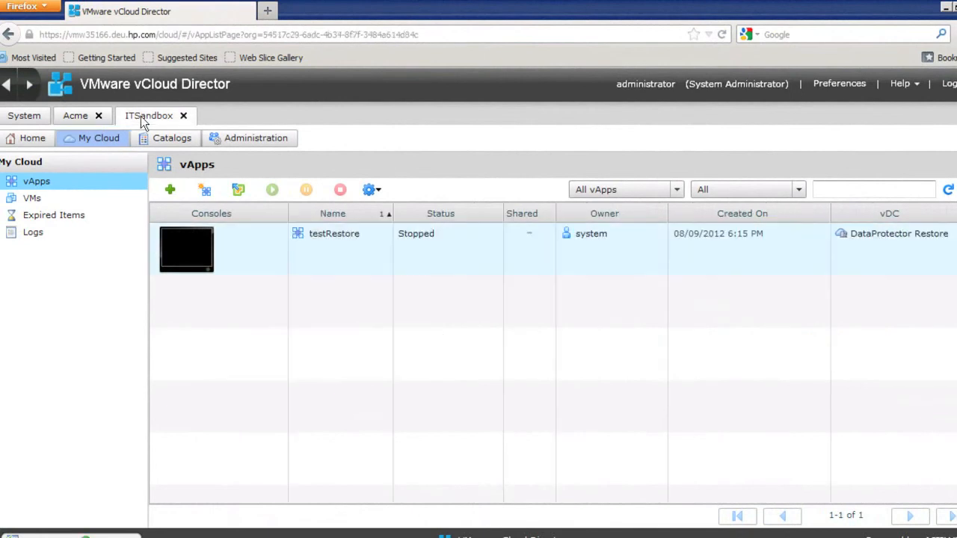
{"action": "left_click", "coordinate": [948, 190]}
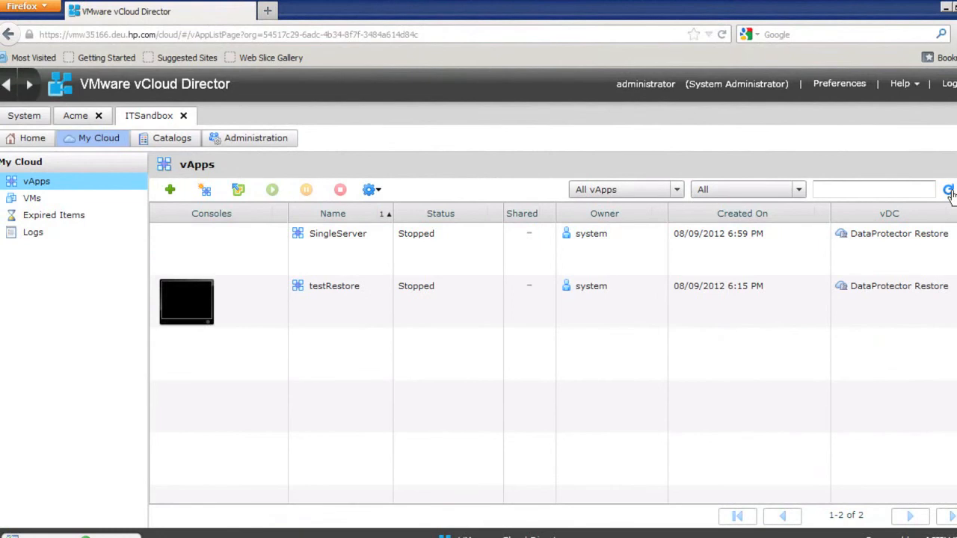